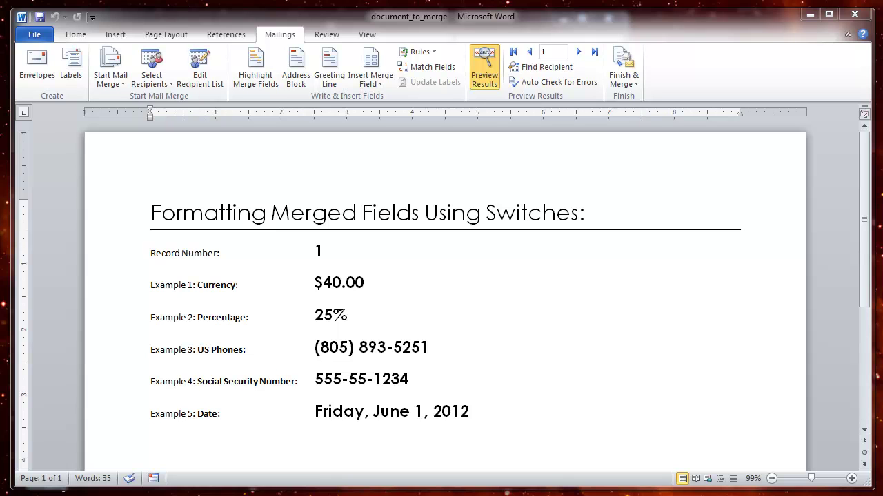
Toggle the results preview off and on to compare the merge field names with the formatted values.
click(488, 84)
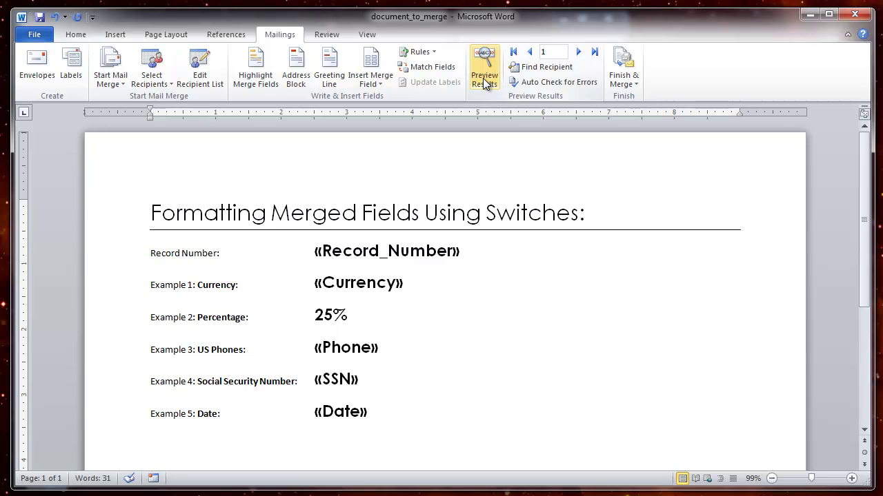
click(485, 83)
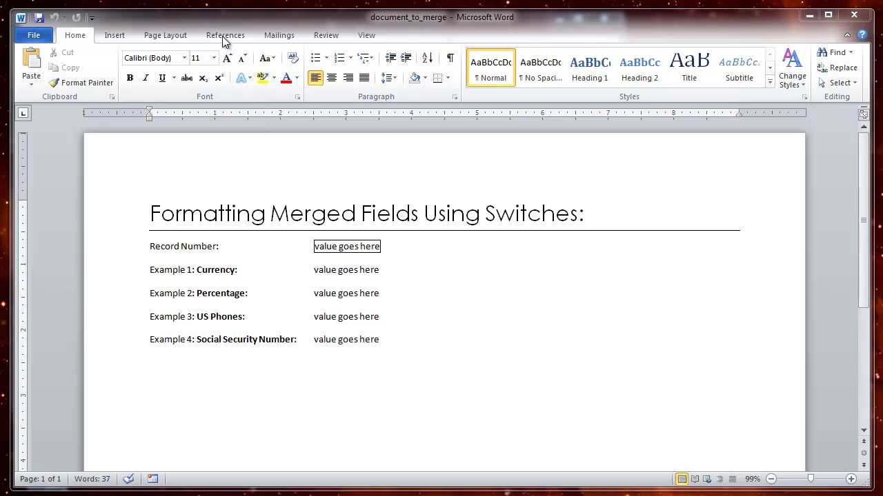
Connect the document to an existing recipient list, using table Sheet1$ with the first row as column headers.
click(276, 40)
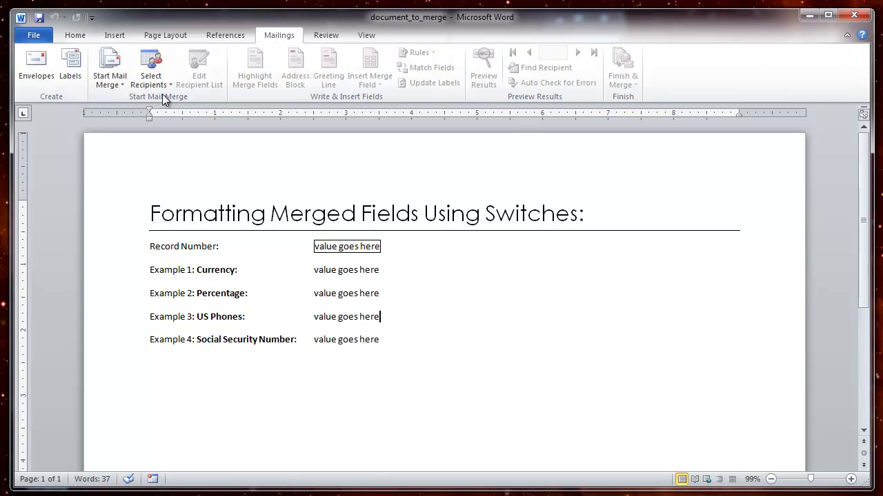
click(158, 82)
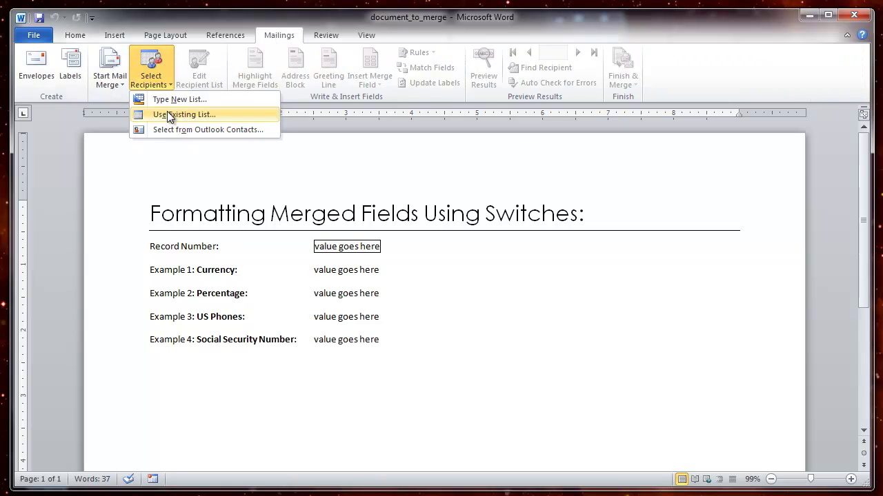
click(171, 114)
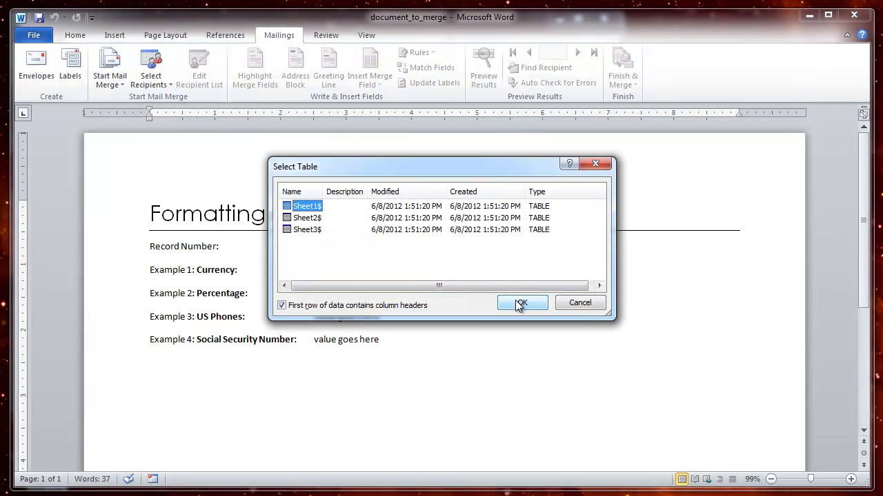
click(518, 303)
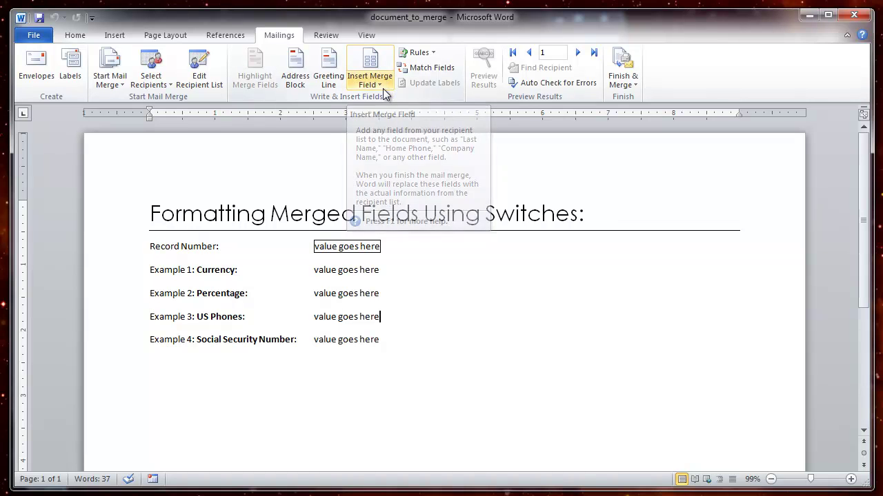
Replace the Record Number placeholder with the Record_Number merge field and display it as a field name instead of code.
drag(312, 244, 384, 248)
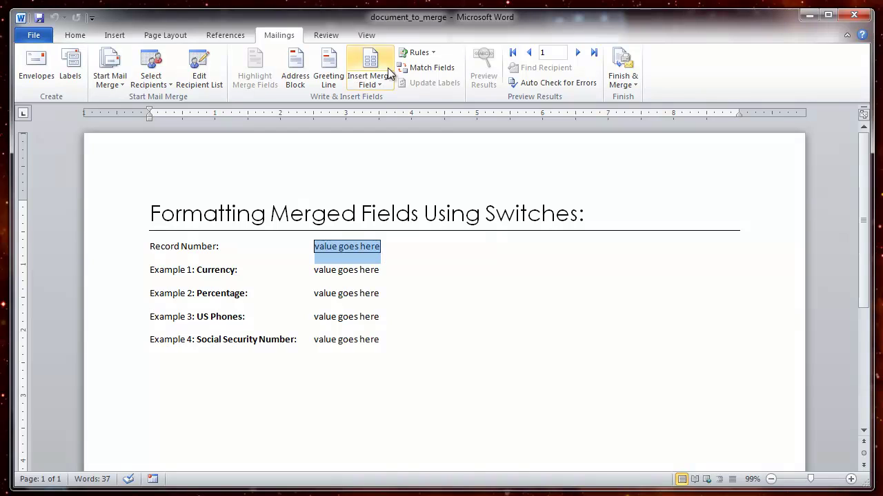
click(370, 84)
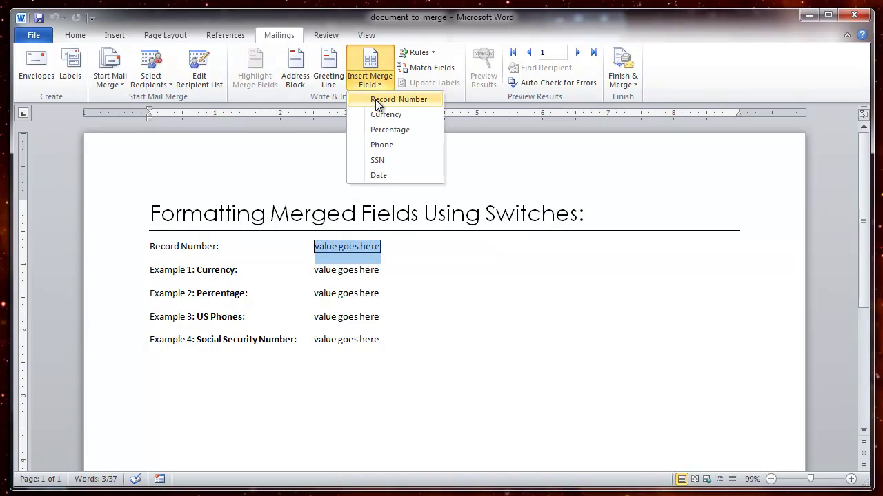
click(376, 100)
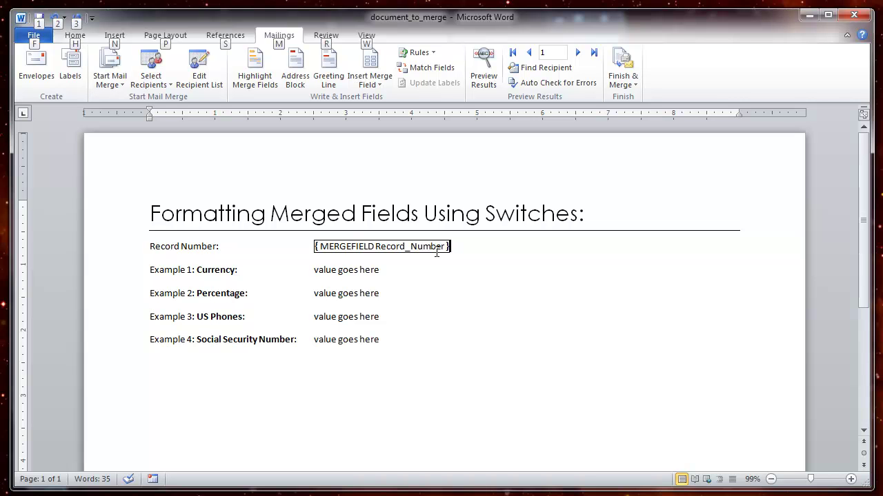
key(alt+F9)
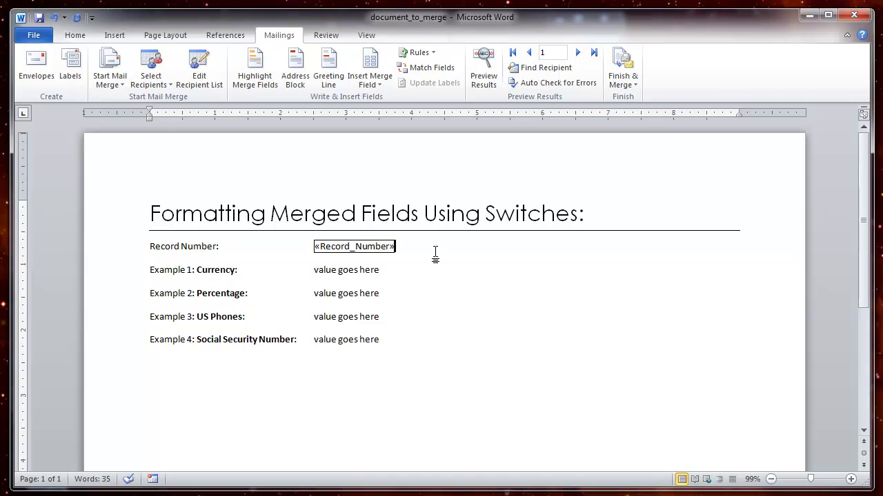
Replace the placeholders for Example 1 and Example 2 with the Currency and Percentage merge fields.
drag(380, 272, 322, 277)
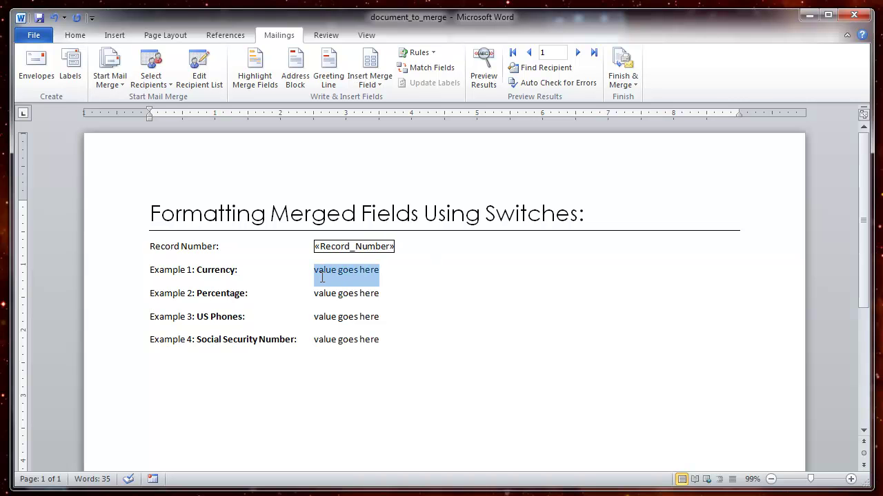
click(372, 81)
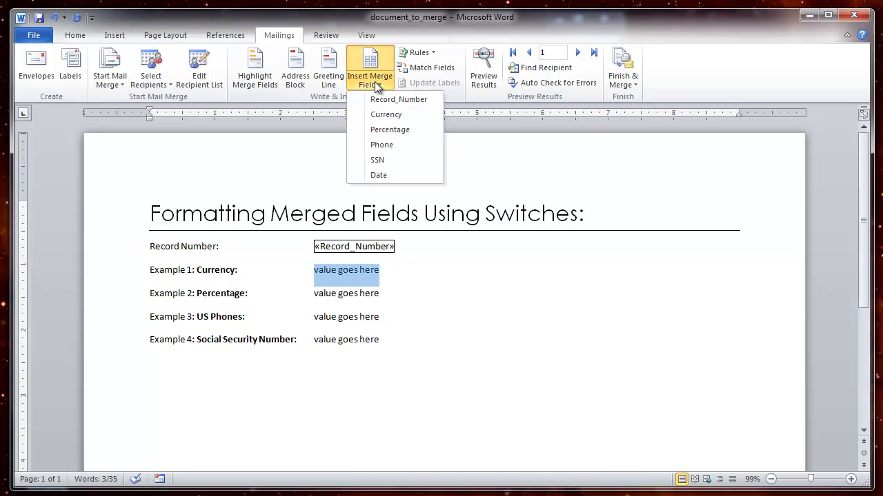
click(392, 117)
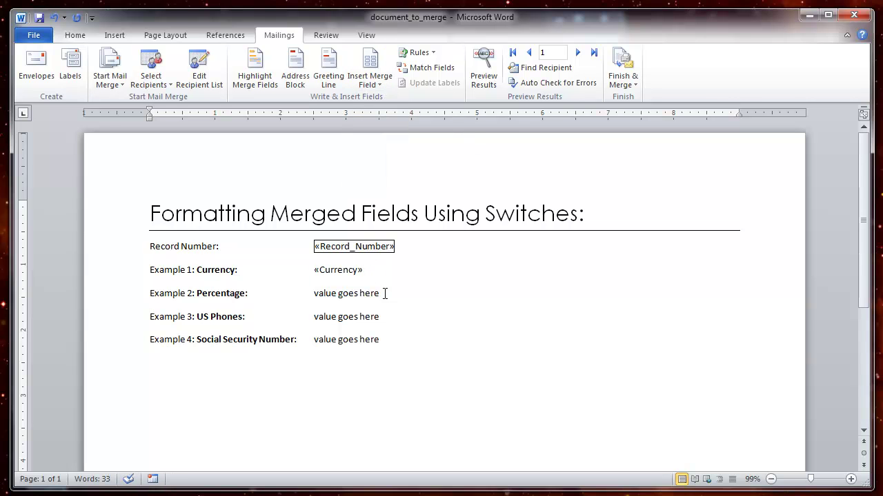
drag(384, 294, 312, 296)
click(372, 82)
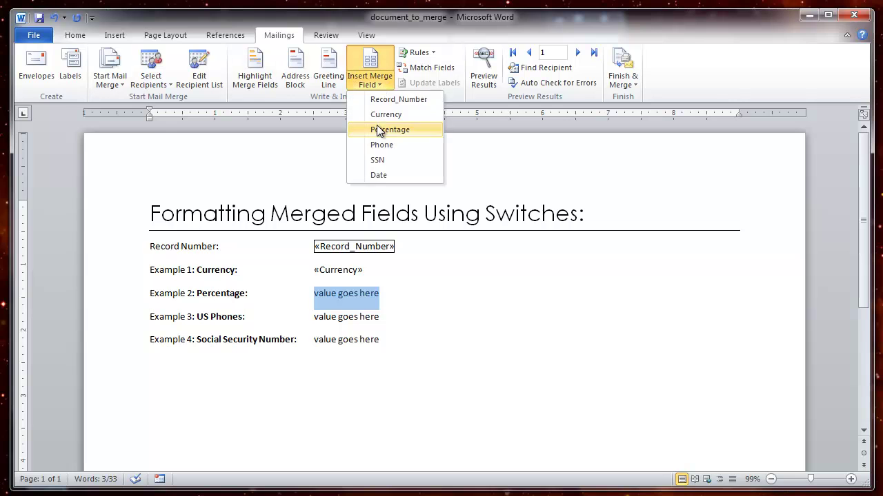
click(388, 130)
Replace the US Phones and Social Security Number placeholders with the Phone and SSN merge fields.
drag(381, 319, 313, 320)
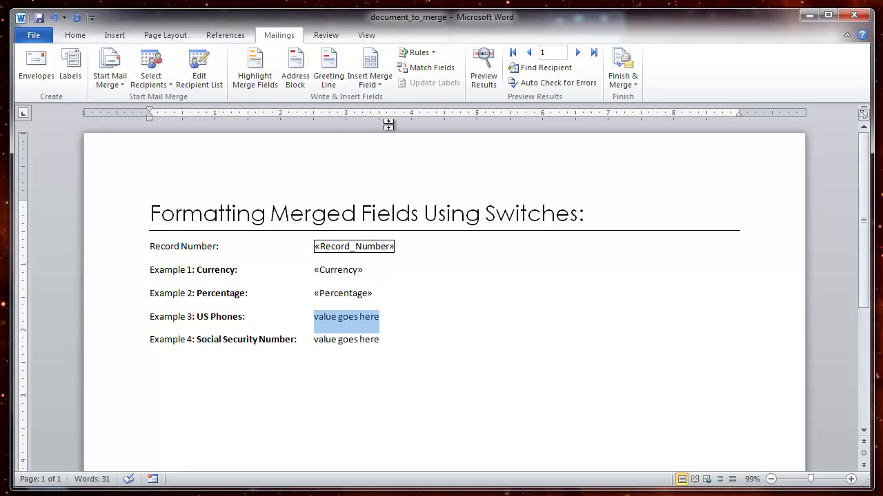
click(378, 86)
click(380, 144)
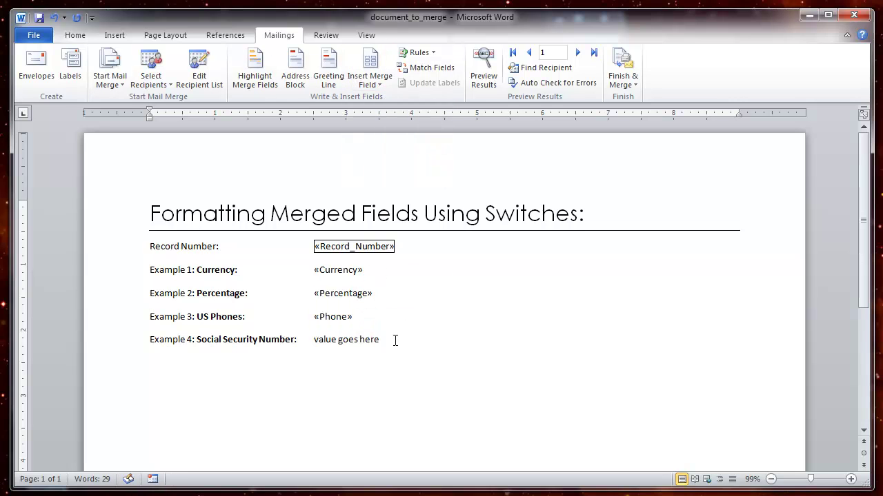
drag(384, 339, 327, 338)
click(372, 83)
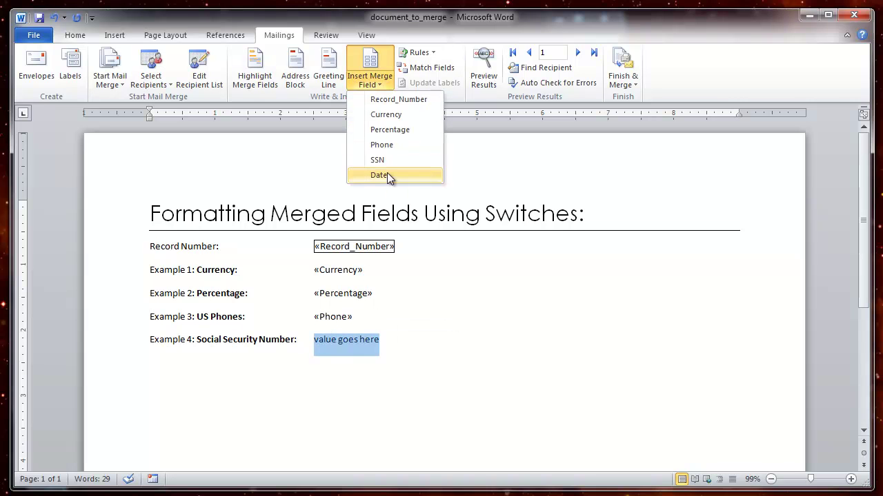
click(389, 160)
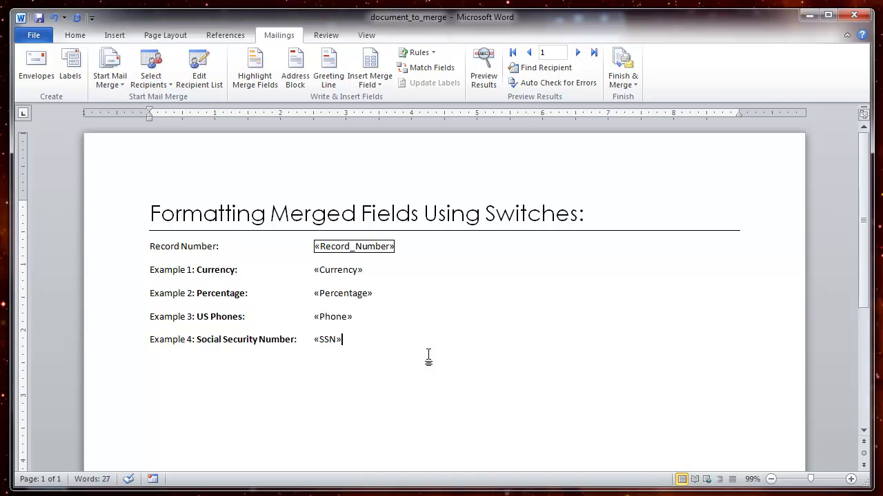
Duplicate the Social Security Number line below itself, relabel the copy "Example 5: Date:" and align its field with the ones above.
drag(343, 340, 152, 345)
key(ctrl+c)
click(254, 383)
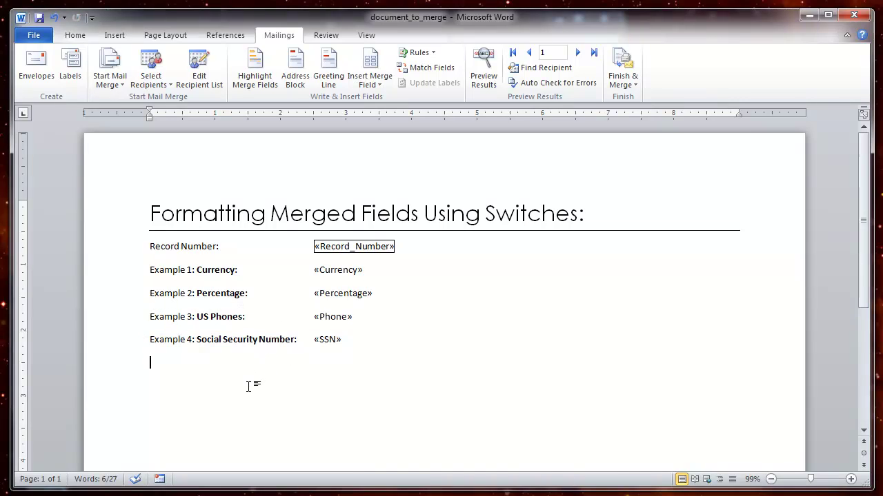
key(ctrl+v)
drag(188, 366, 288, 359)
text(5: Date)
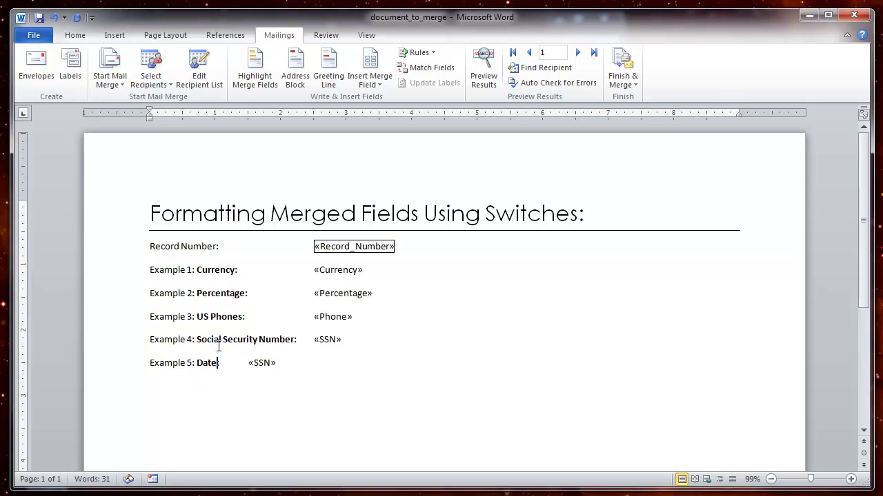
click(247, 363)
key(Tab)
key(Tab)
Replace the copied SSN field on the Example 5 line with the Date merge field.
drag(344, 363, 301, 360)
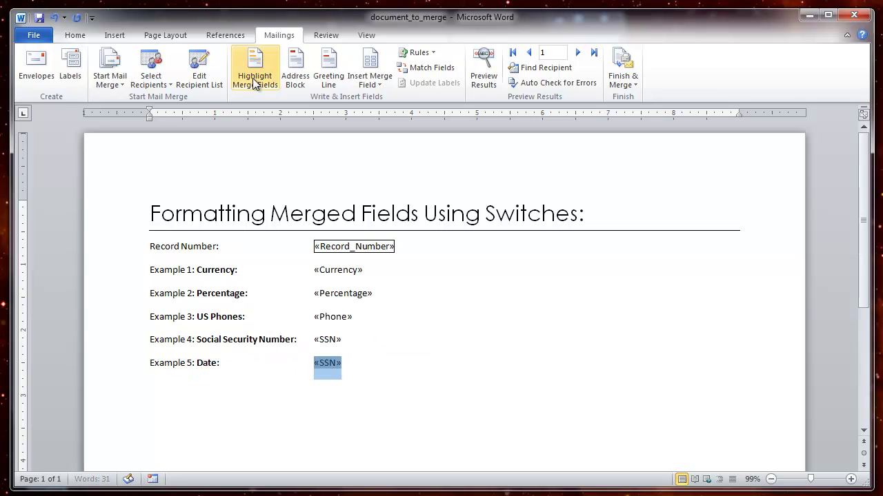
click(367, 82)
click(404, 175)
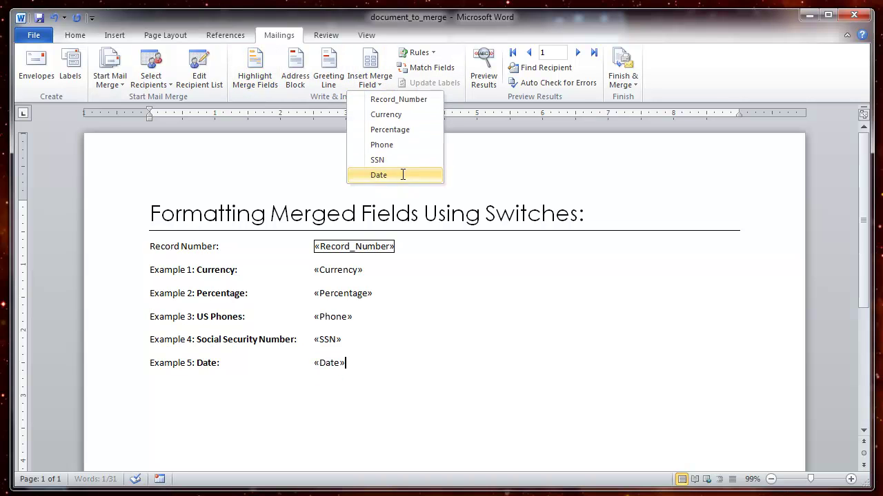
Preview the merge results and inspect the phone, Social Security number and currency values.
click(488, 64)
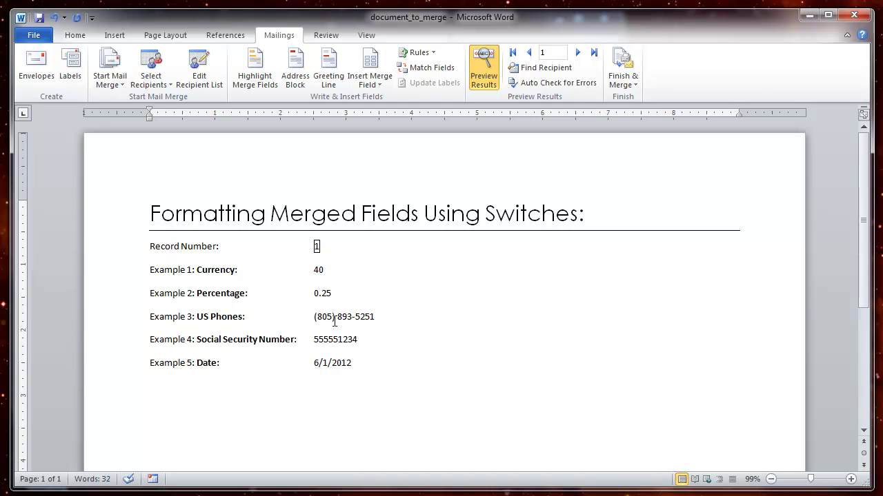
click(335, 318)
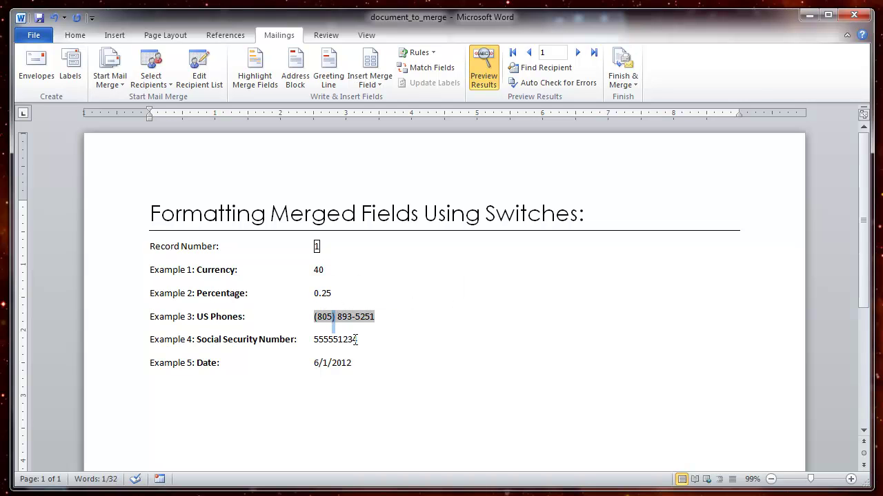
click(380, 317)
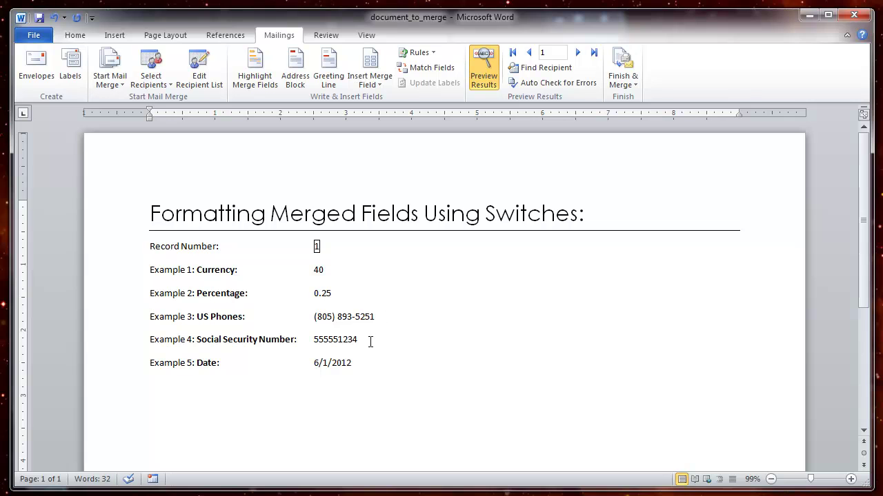
click(319, 270)
Open the data_to_merge workbook read-only in Excel, compare its source values, and return to the Word document.
click(809, 15)
double_click(227, 106)
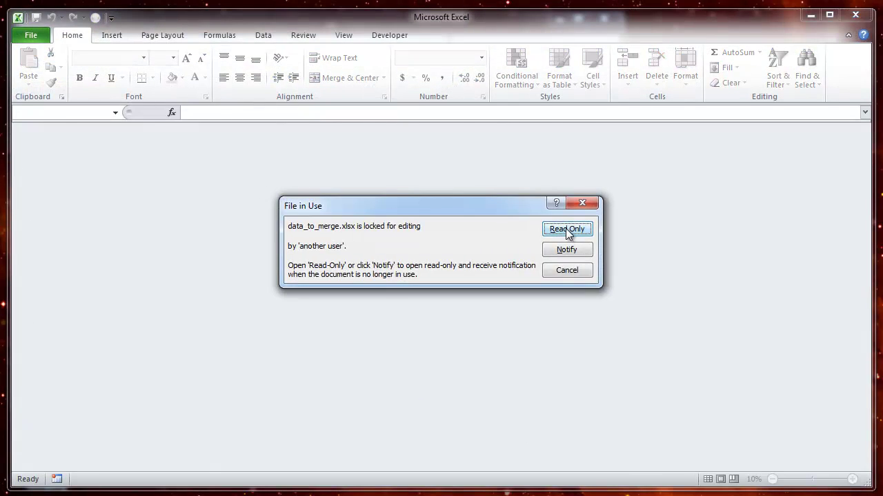
click(565, 231)
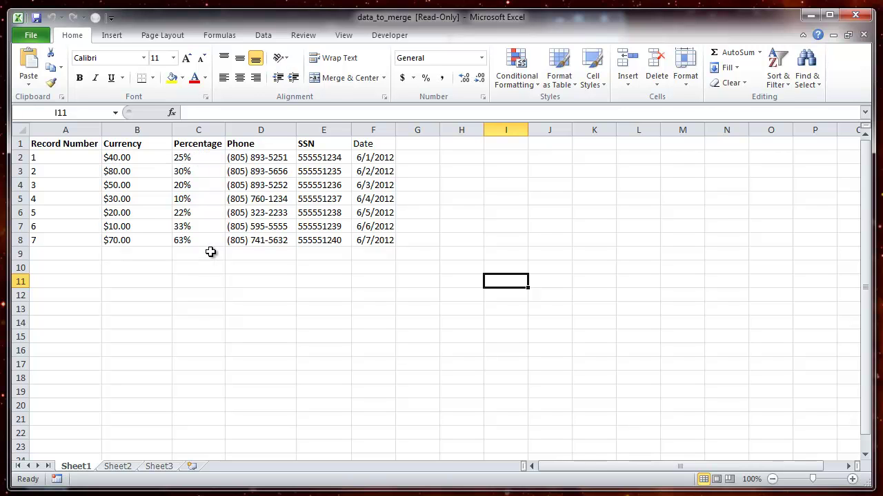
key(alt+Tab)
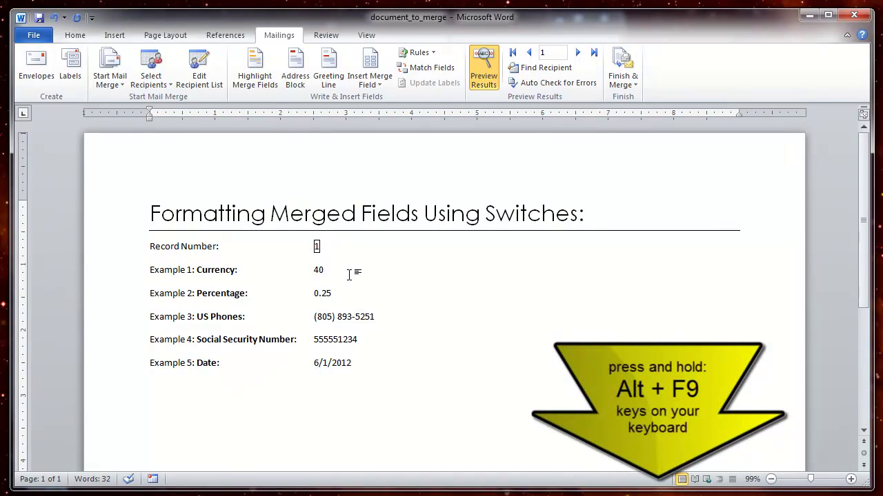
Show the field codes and add the numeric switch \#"$,0.00;($,0.00)" to the Currency merge field on the Example 1 line.
key(alt)
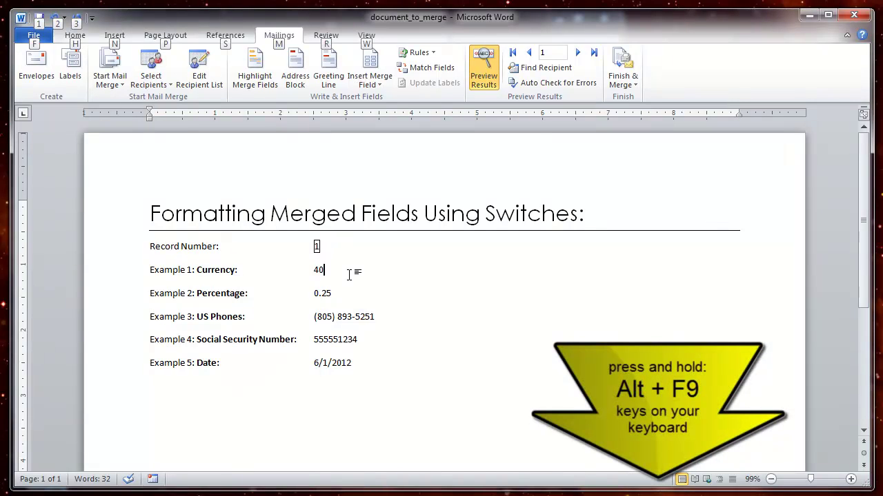
key(alt+F9)
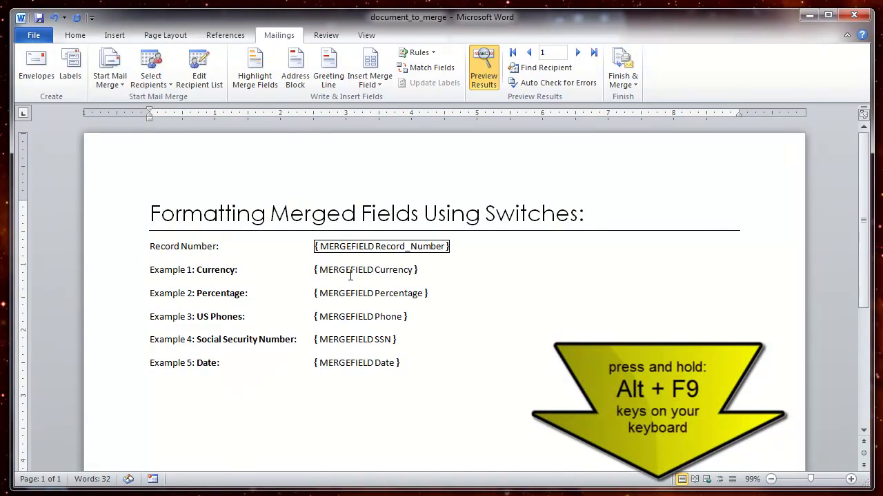
click(414, 270)
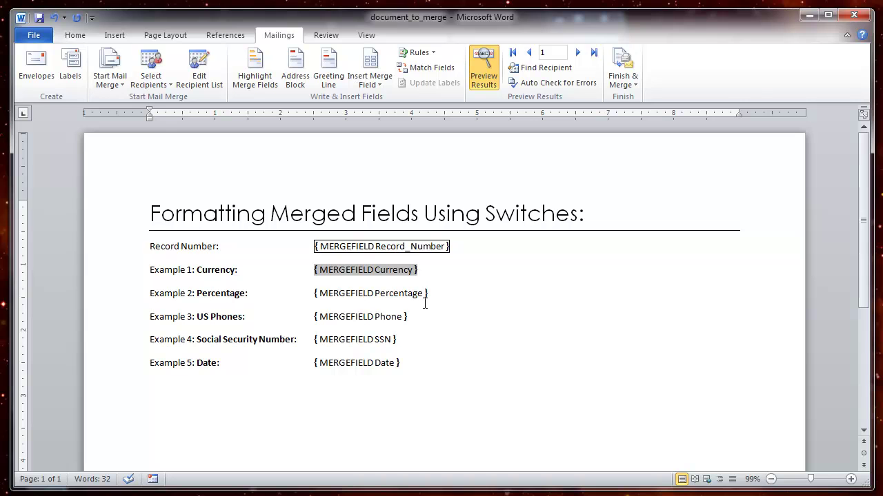
text(\ #"$,0.00)
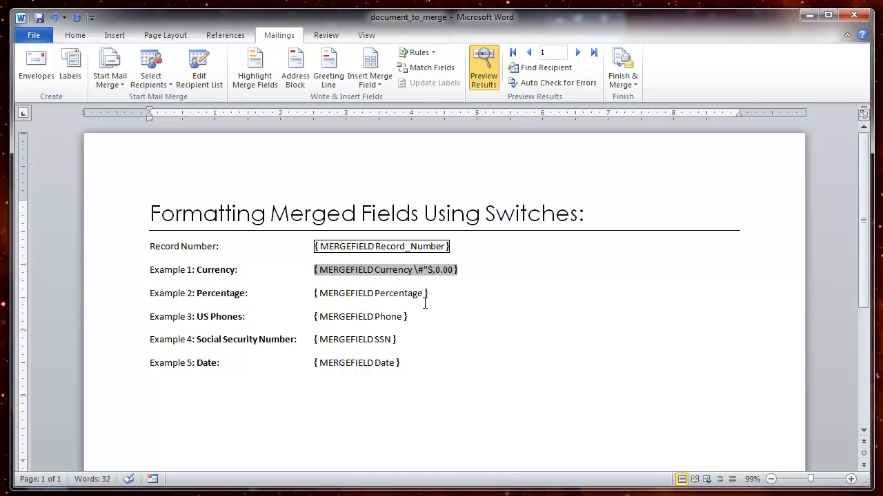
text(;($,0.00)
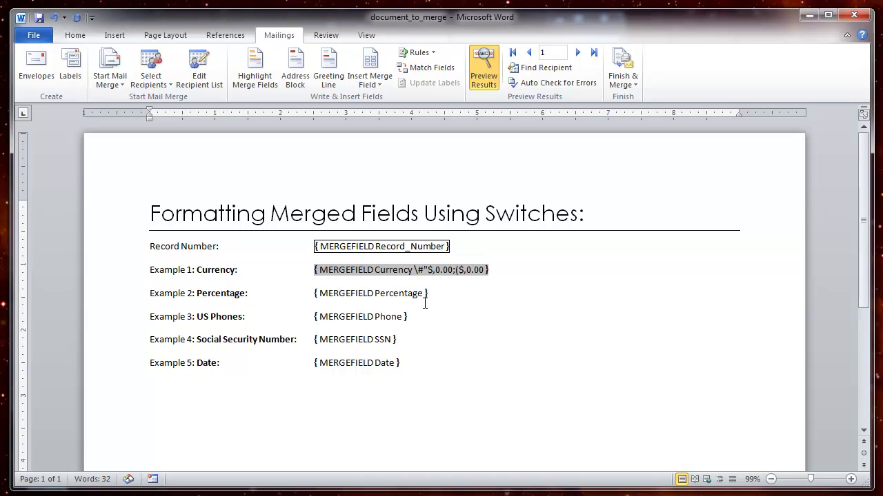
text()")
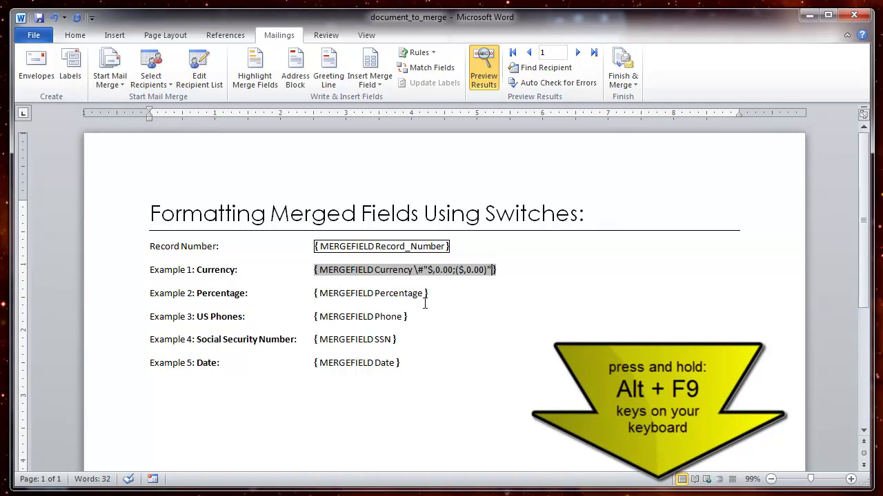
Switch from field codes back to merged values and update the Currency field so its new format applies.
key(alt)
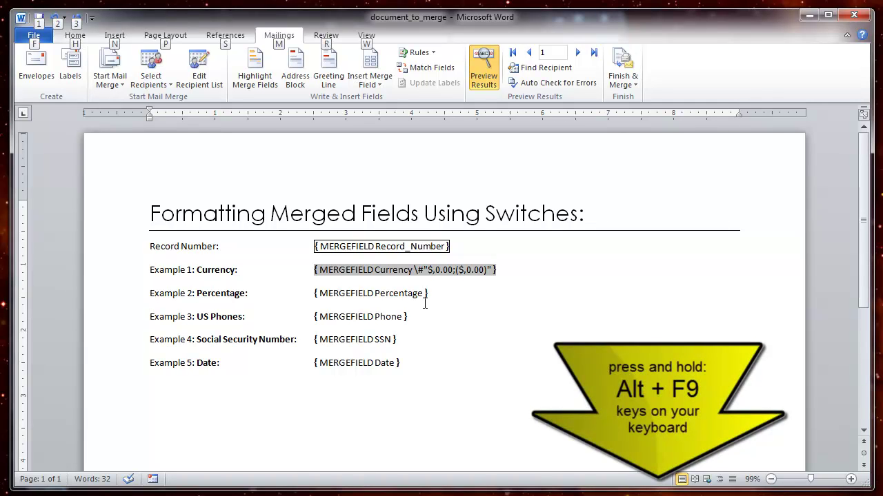
key(alt+F9)
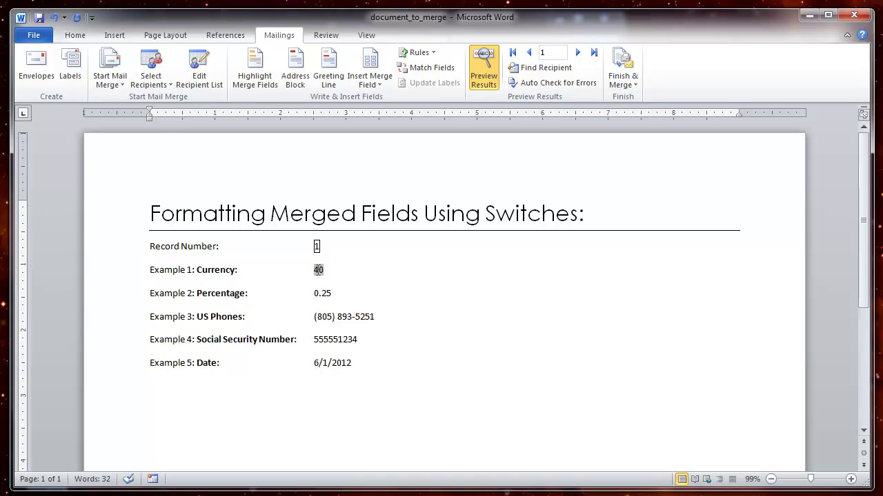
right_click(317, 271)
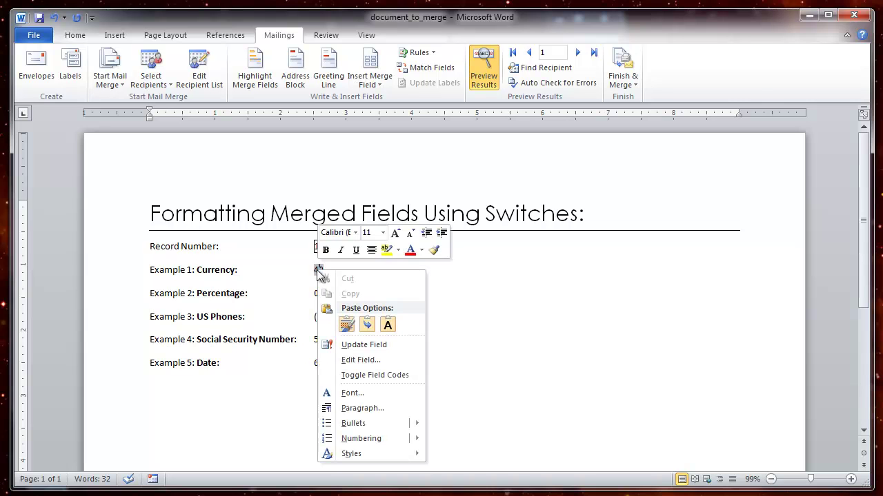
click(364, 345)
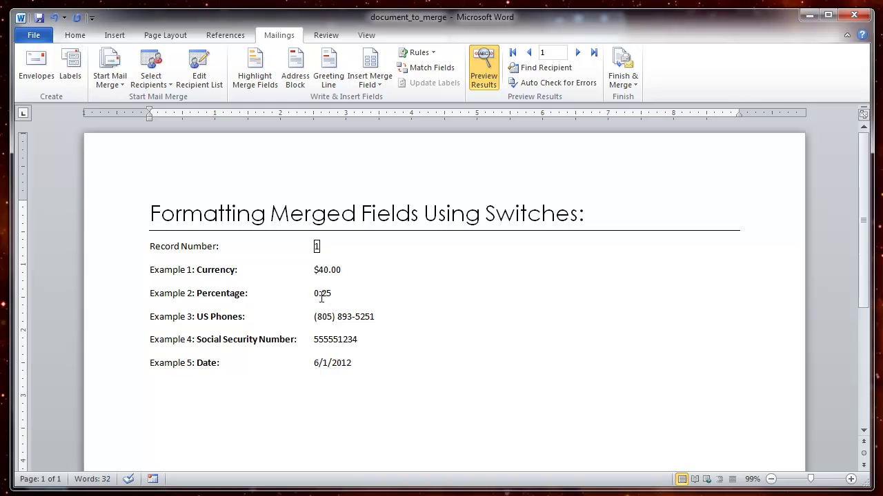
Check the Currency field's code and the merge field placeholders, then return to the previewed merge results.
key(alt+F9)
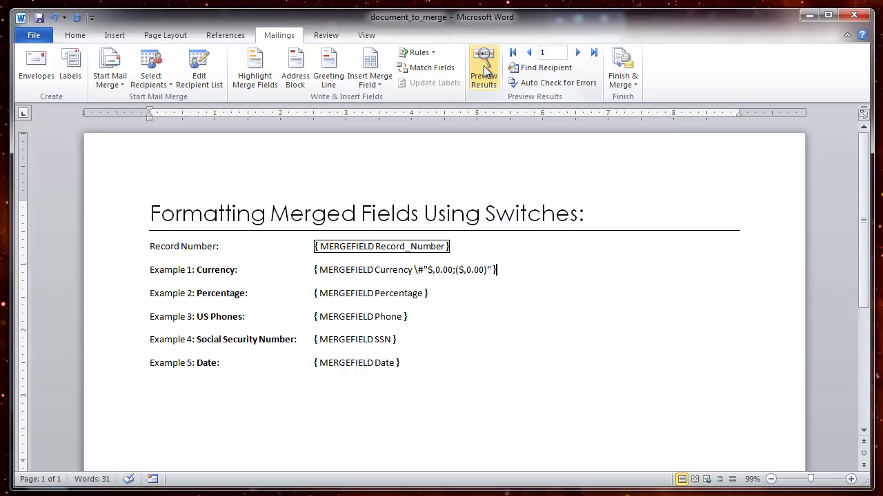
key(alt+F9)
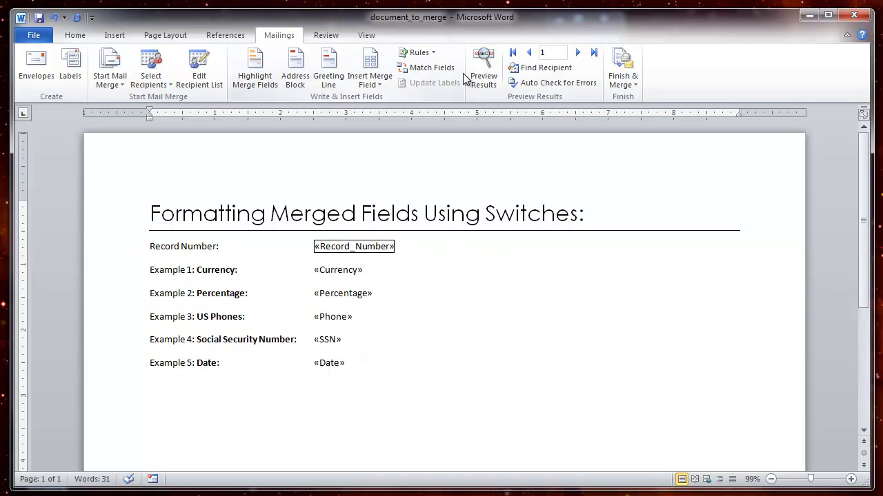
click(485, 72)
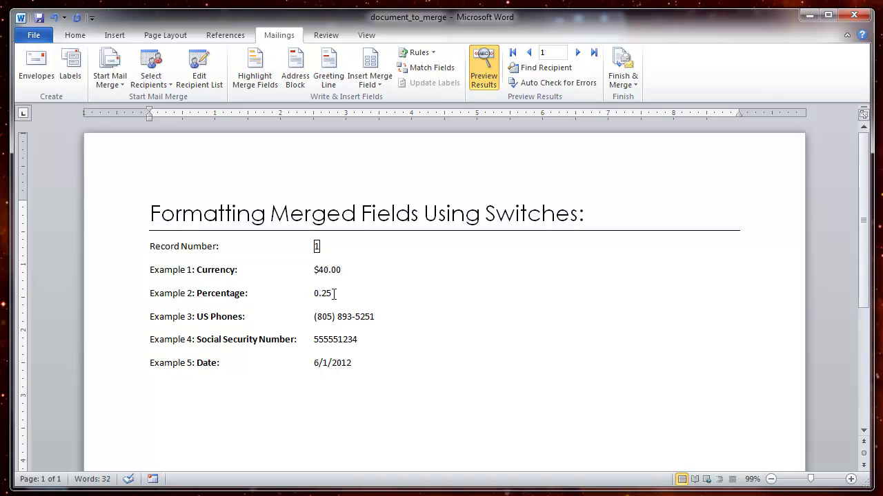
Show the field codes and replace the code inside the Example 2 Percentage field's braces with an equals sign.
key(alt+F9)
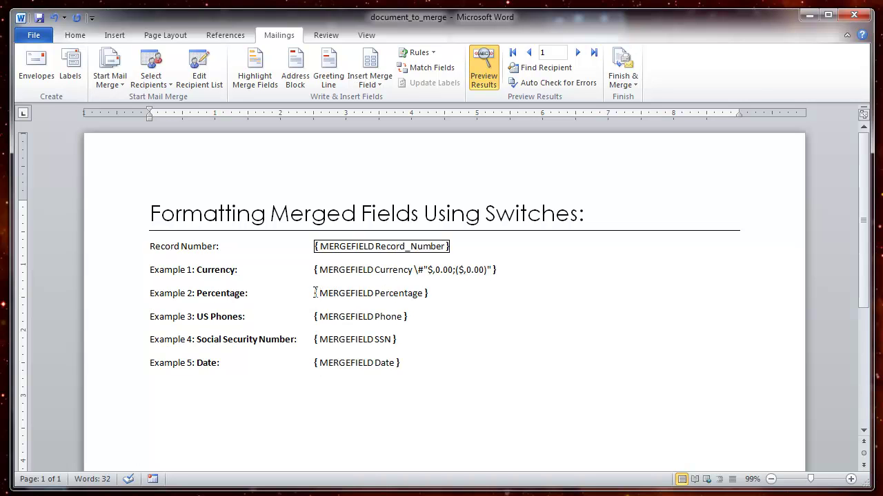
double_click(315, 293)
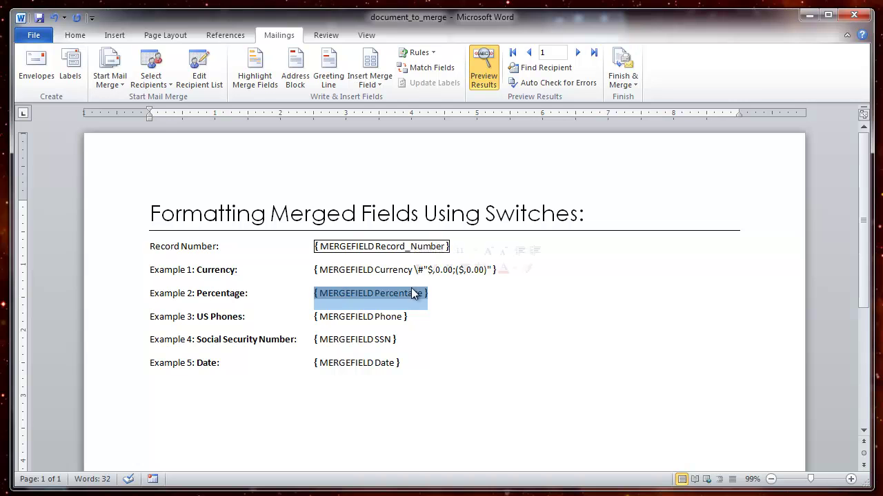
drag(421, 293, 320, 293)
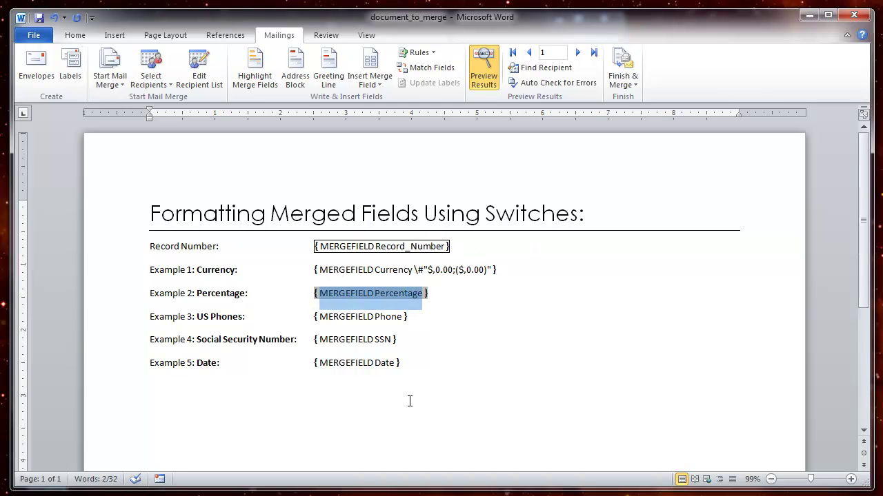
key(Delete)
text(=)
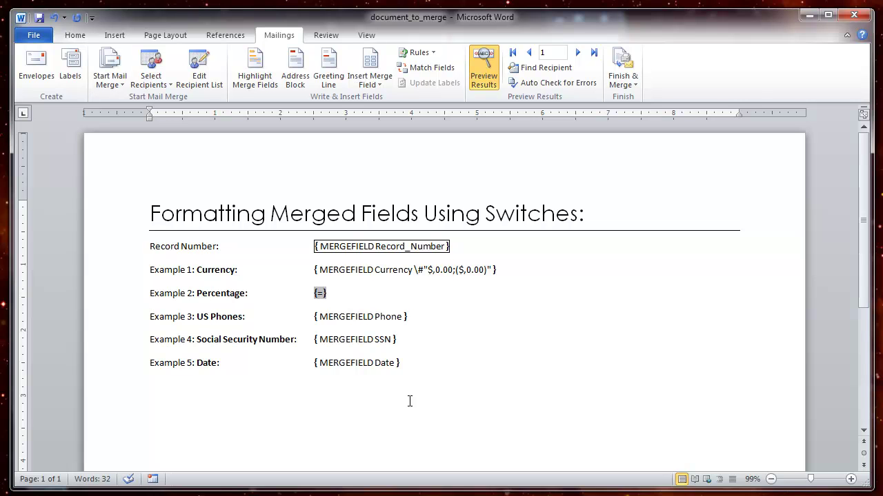
Nest the Percentage merge field after the equals sign and append *100 \# "##%" inside the outer braces.
click(372, 83)
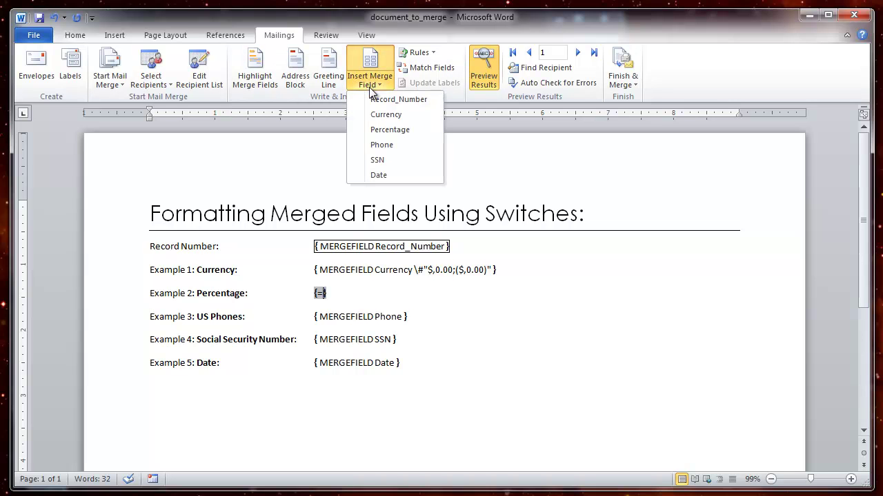
click(379, 130)
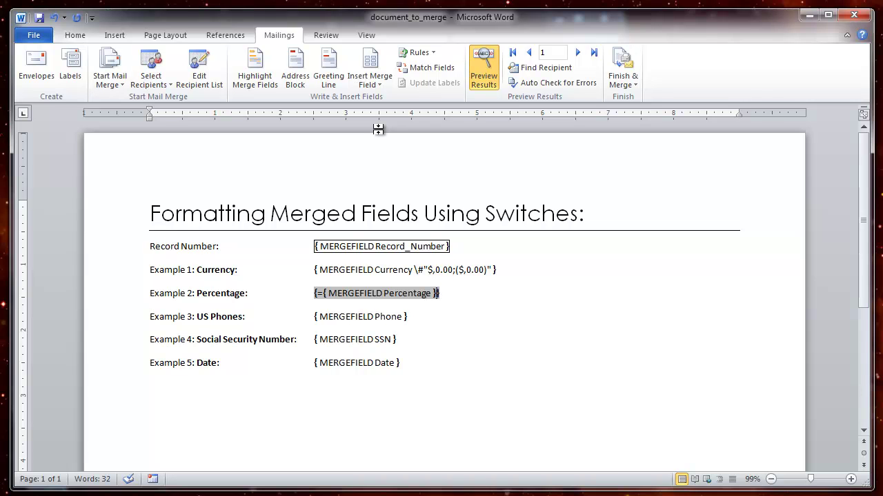
text(*100 \# ")
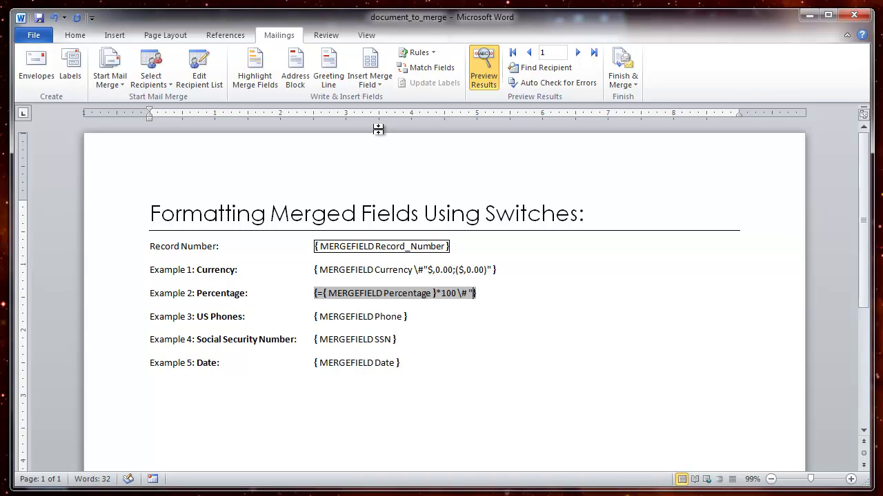
text(##%")
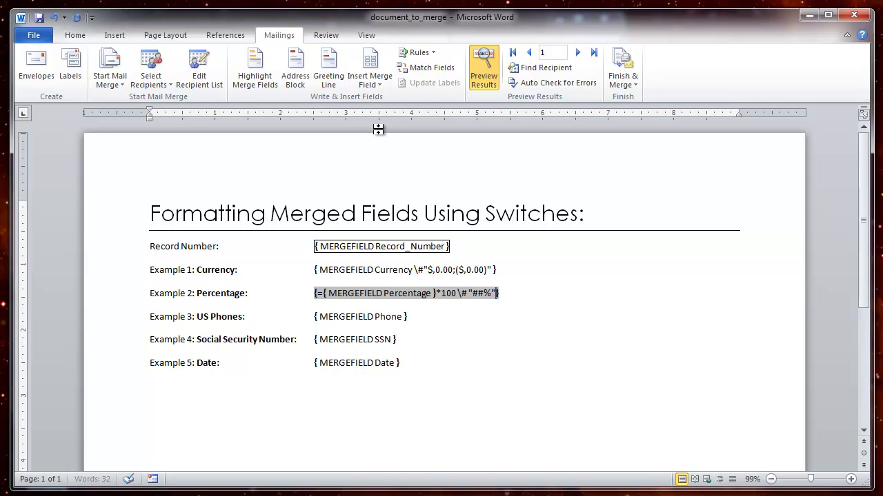
Switch back to merged values and update the Percentage field on the Example 2 line.
key(alt+F9)
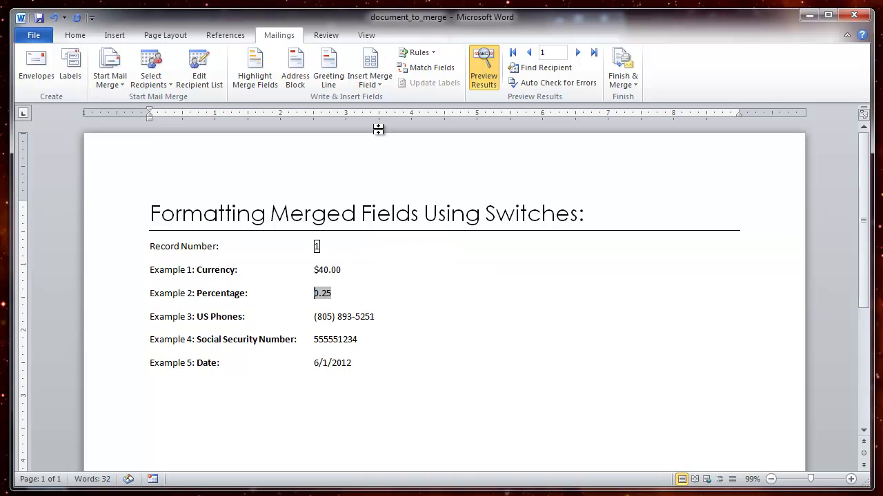
right_click(328, 291)
click(359, 370)
Show the field codes and add the switch \#"000'-'00'-'0000" to the SSN merge field on the Example 4 line.
click(348, 339)
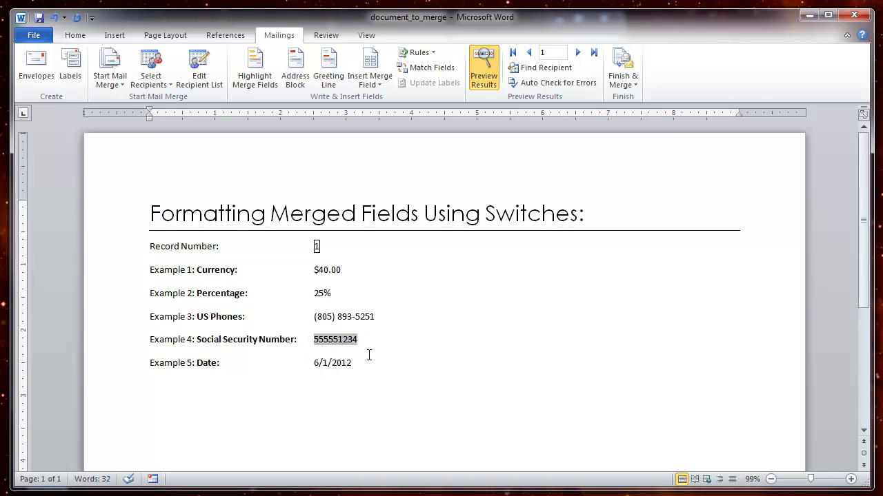
key(alt+F9)
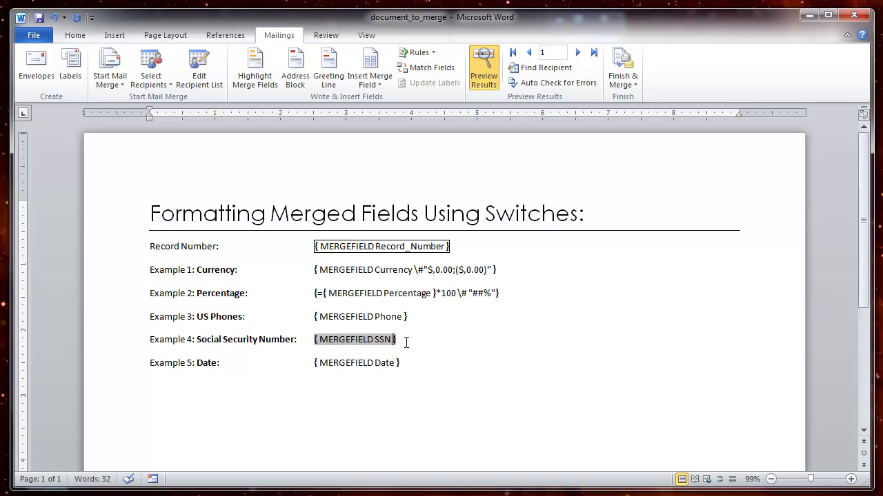
text(\#"000'-'00'-'0000)
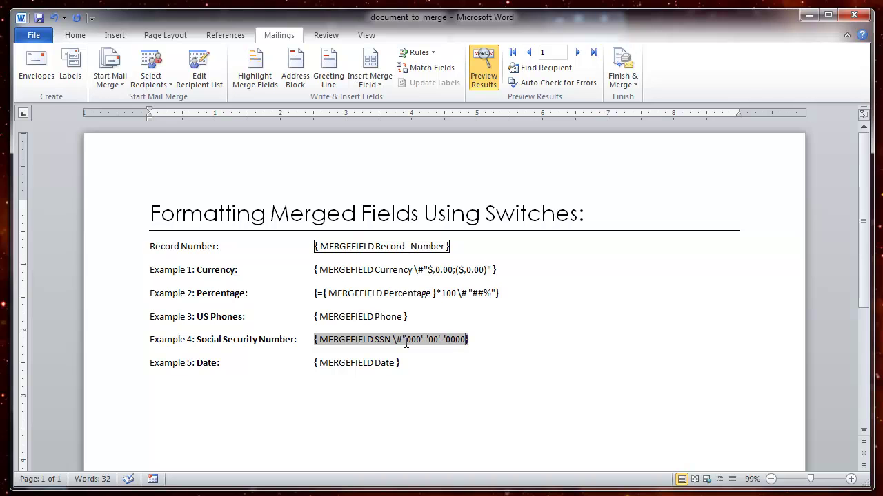
text(")
Switch back to merged values and update the Social Security Number field on the Example 4 line.
key(alt+F9)
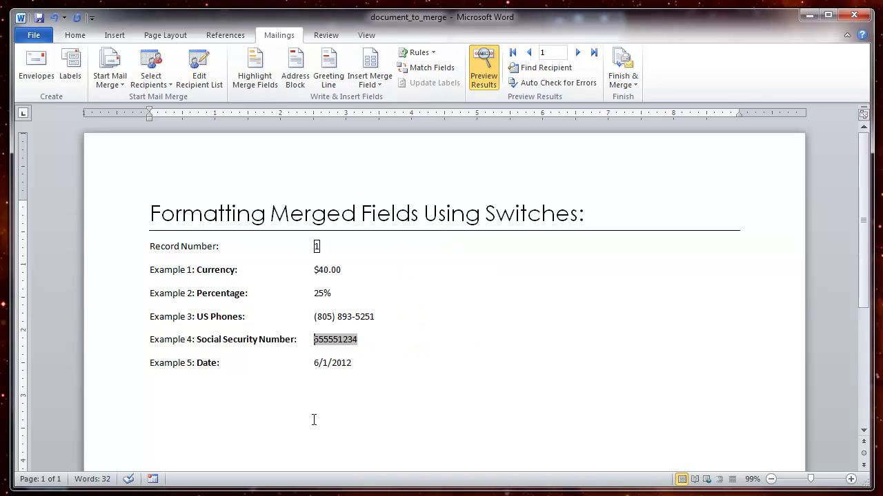
right_click(338, 338)
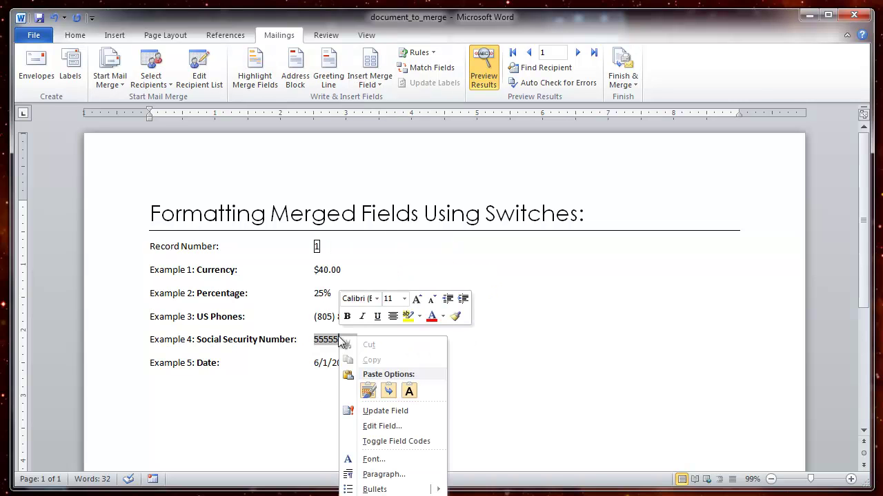
click(386, 411)
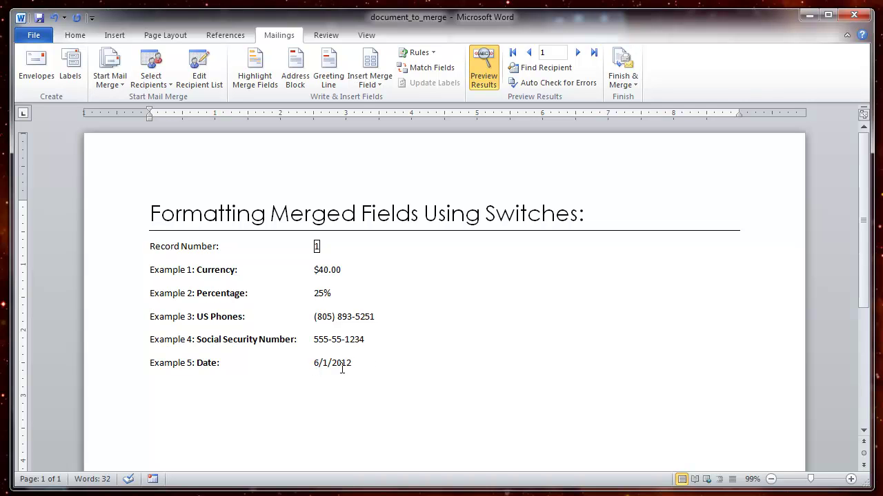
Show the field codes and add the date switch \@ "dddd, MMMM d, yyyy" to the Date merge field on the Example 5 line.
key(alt+F9)
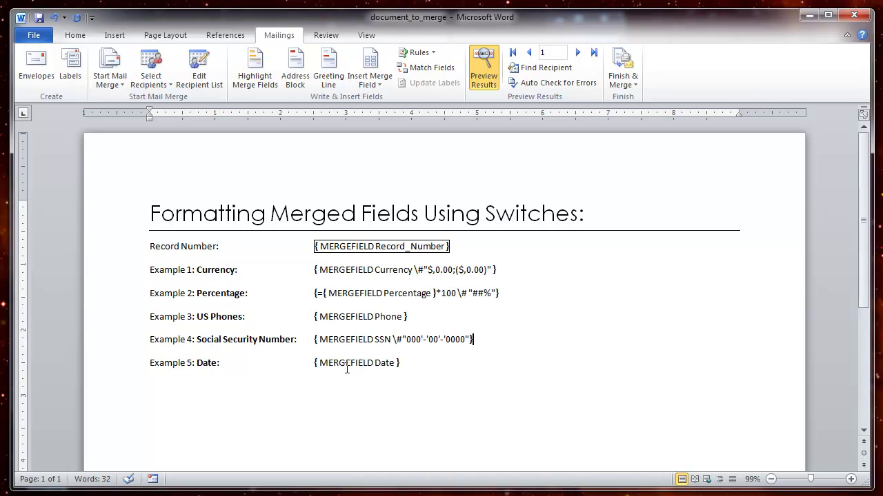
key(Down)
text(\)
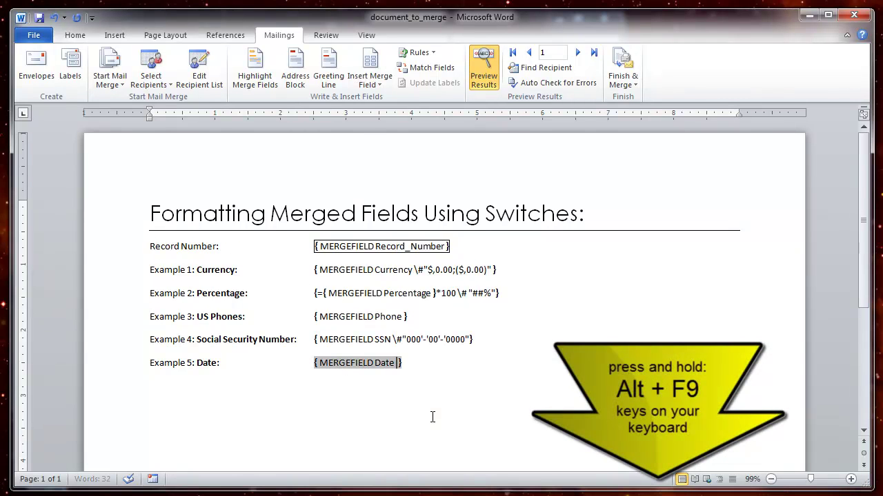
text(@ )
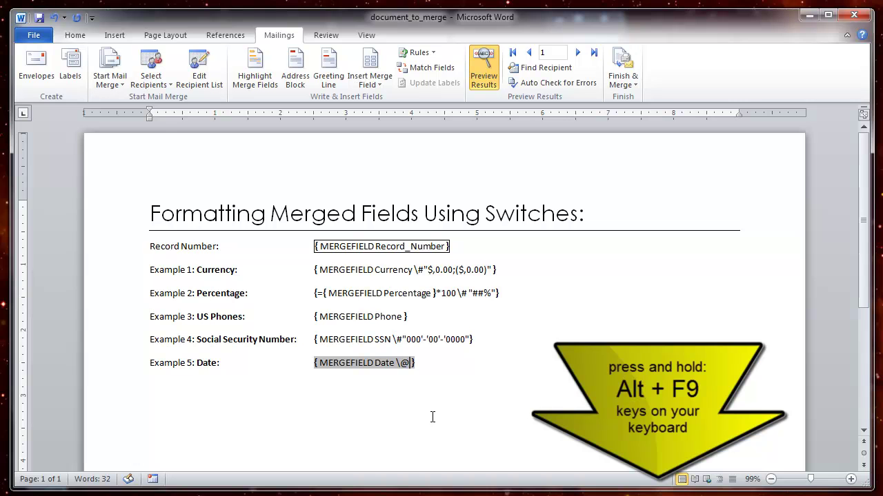
text(" )
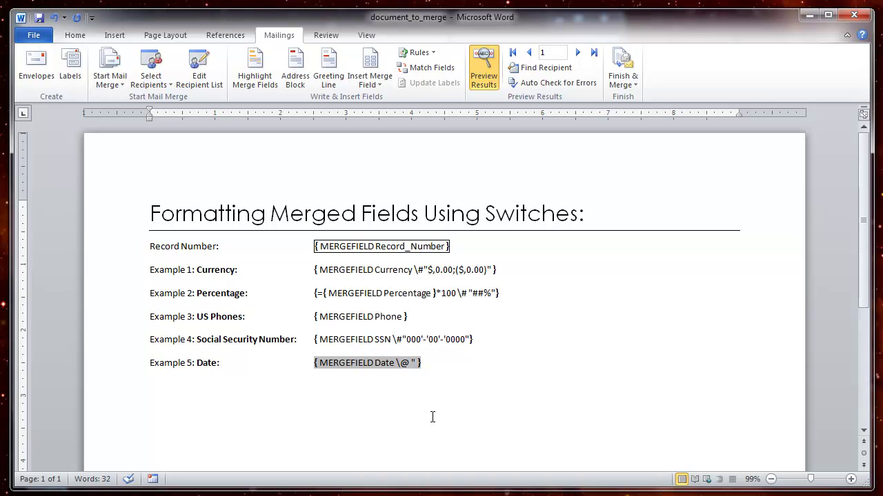
text(dddd, MMMM)
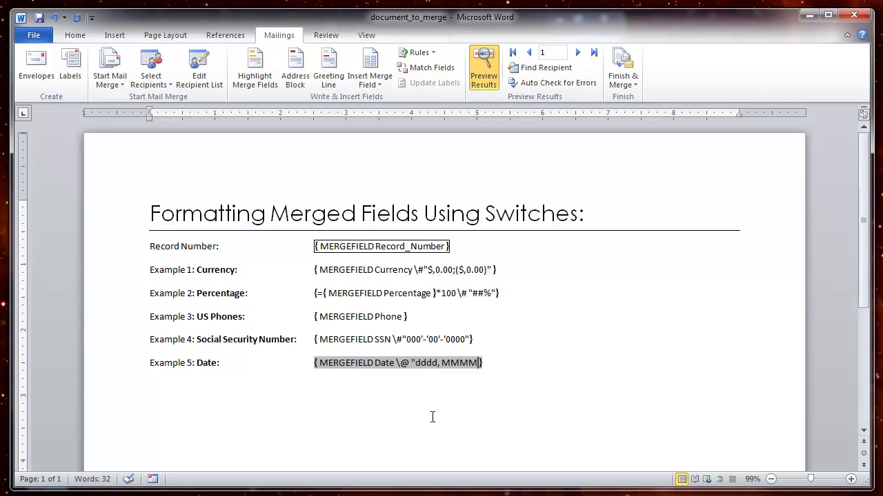
text( d)
text(, yyyy)
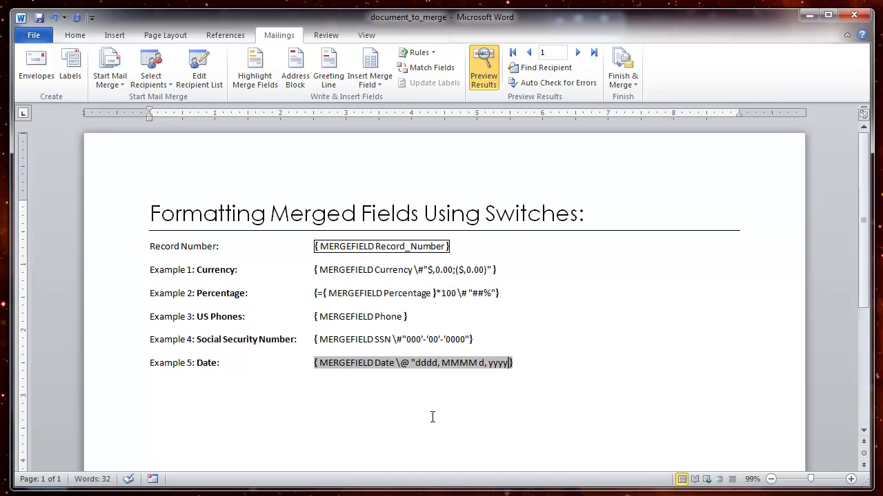
text(")
Switch back to merged values and update the Date field on the Example 5 line.
key(alt+F9)
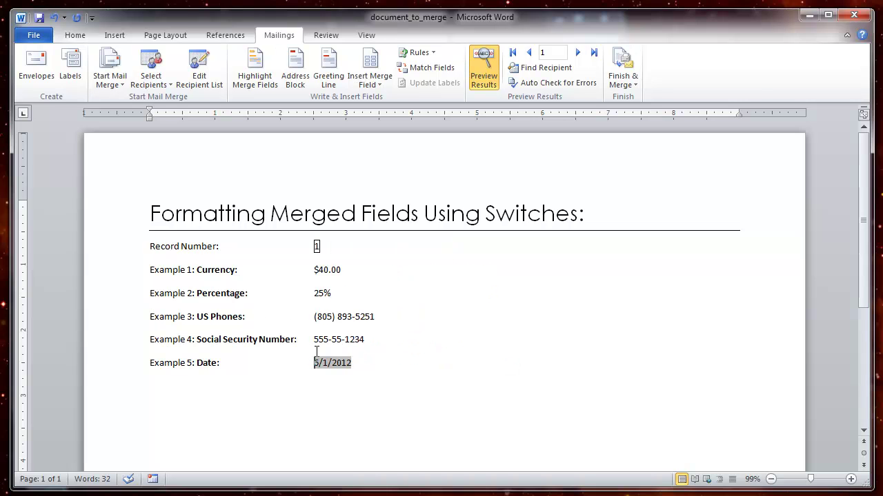
right_click(325, 364)
click(387, 438)
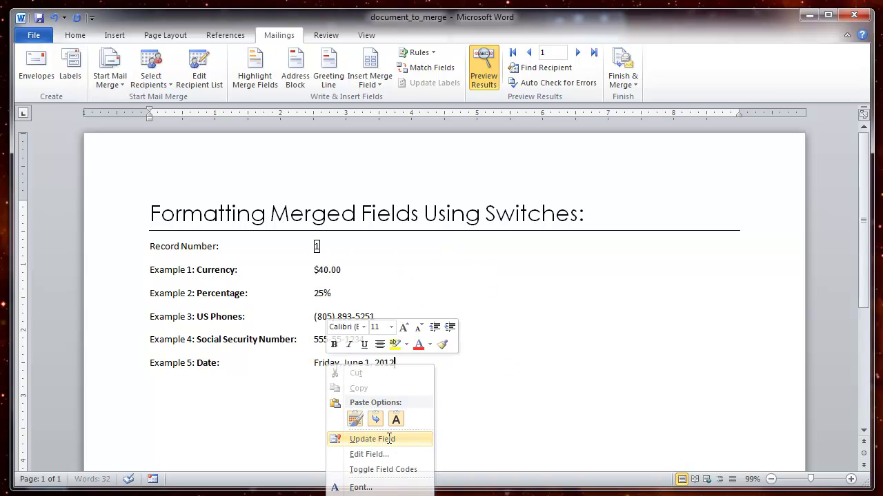